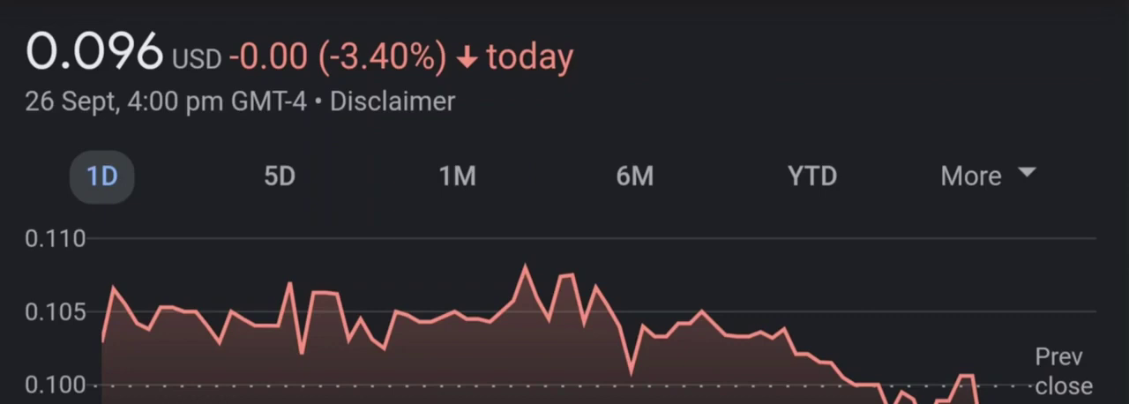
Switch the Google Finance chart to five days, then one month (0.096 USD, up 37.86%).
left_click(279, 176)
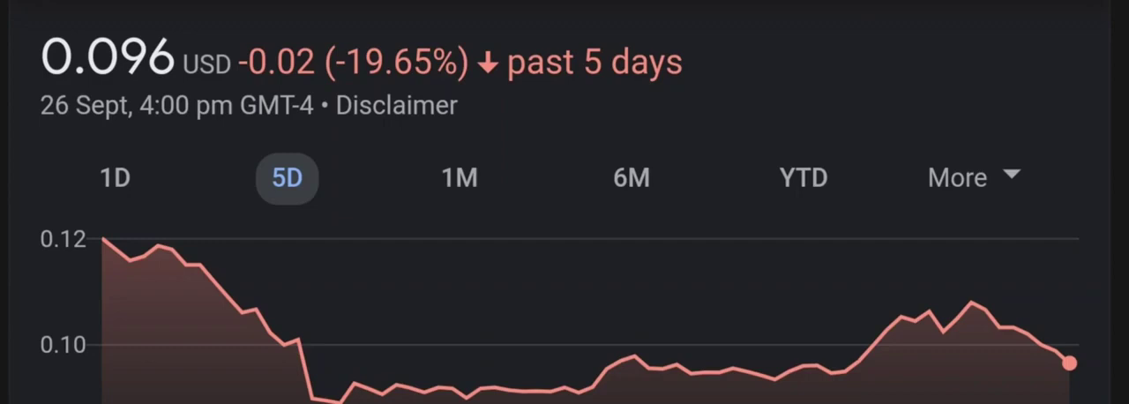
left_click(459, 178)
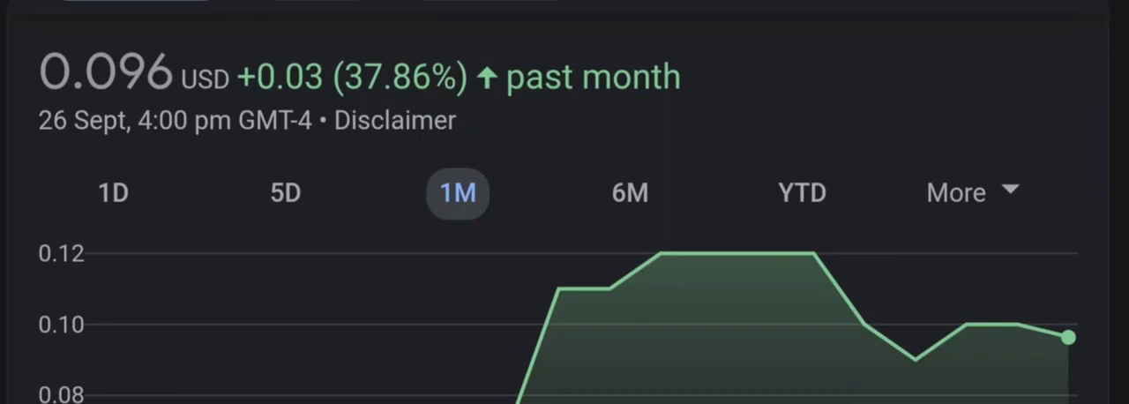
Switch the Google Finance price chart to the six-month range.
left_click(630, 192)
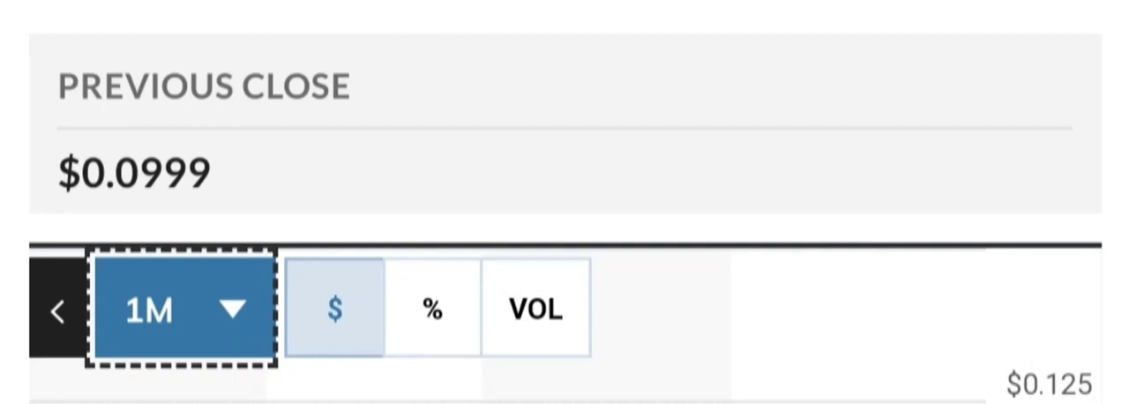
Change the MarketWatch chart period from one month to three months.
key("Down")
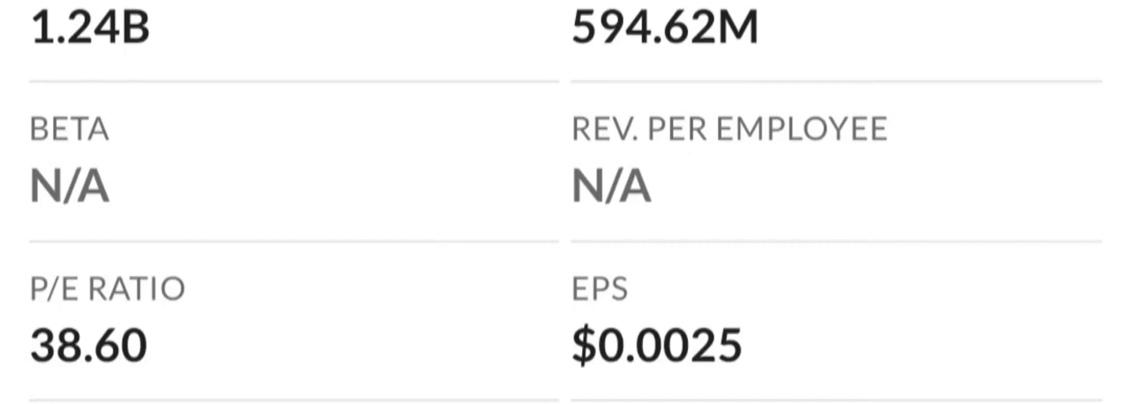
scroll(564, 202, "down", 5)
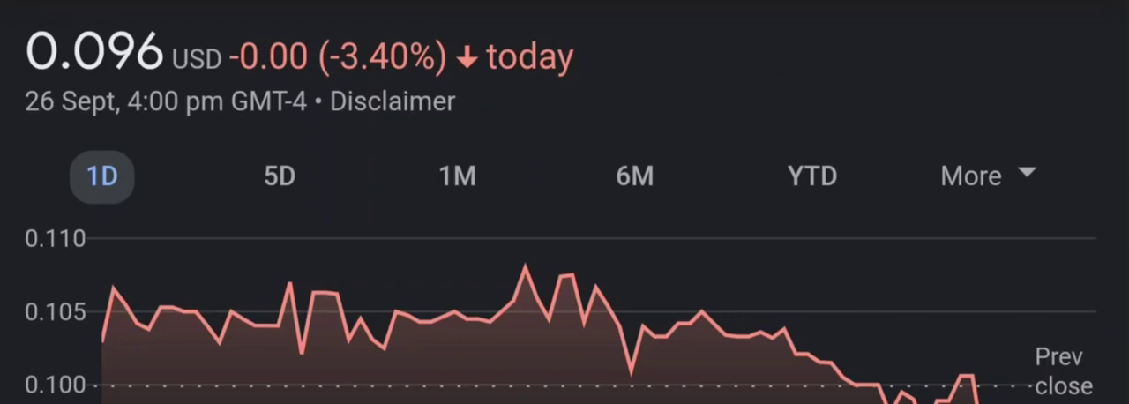
Move the chart through 5D and 1M to six months (0.096 USD, down 35.67%).
left_click(279, 176)
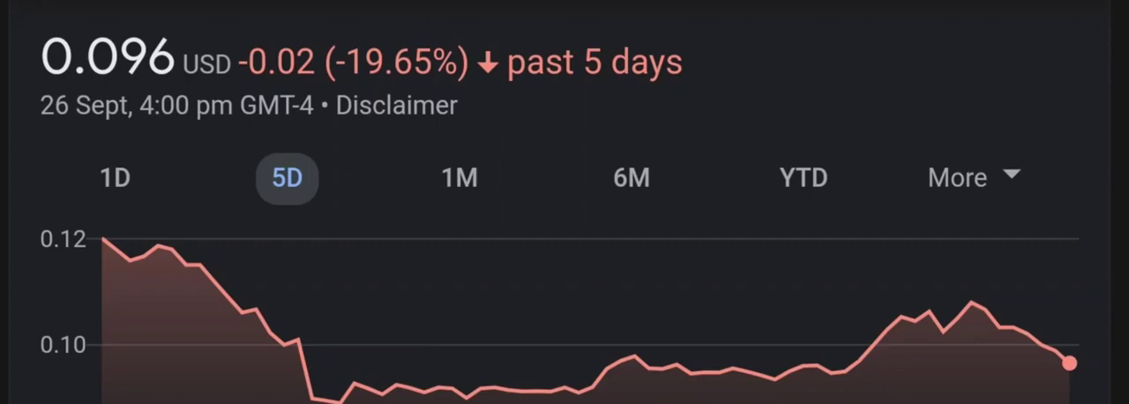
left_click(458, 177)
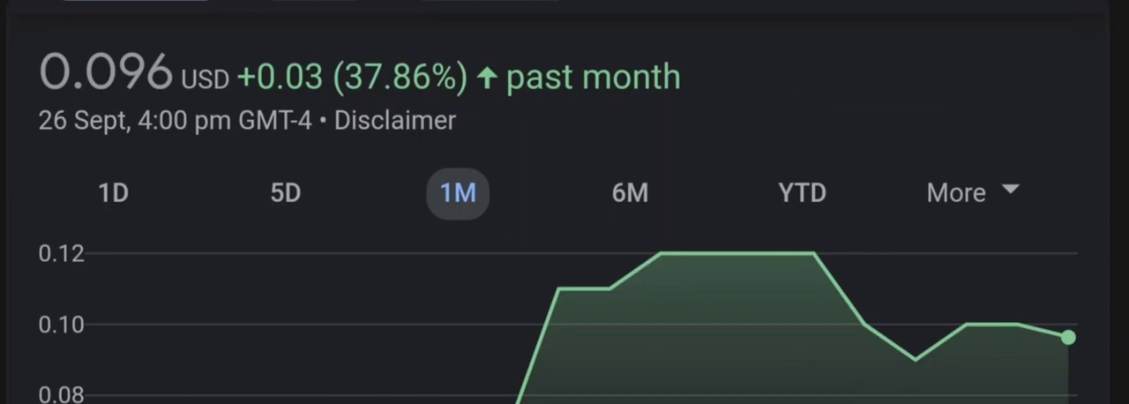
left_click(630, 192)
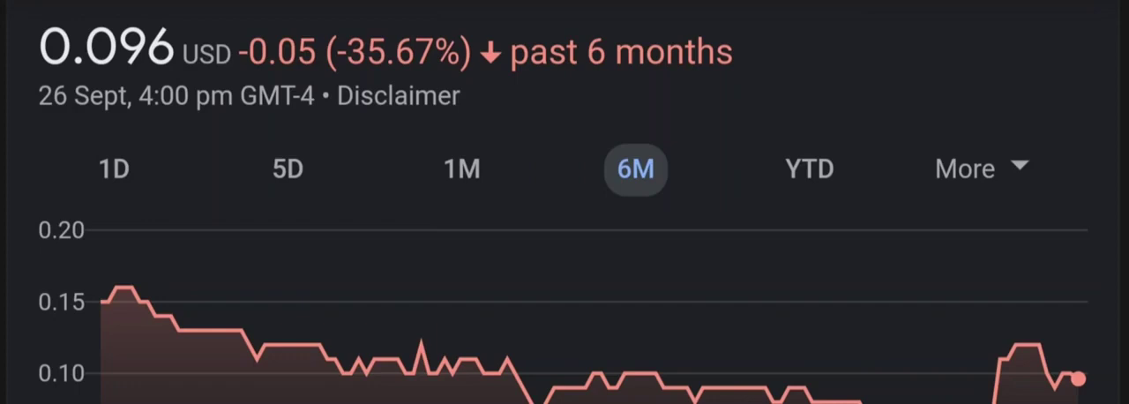
Show the stock's year-to-date prices on the Google Finance chart.
left_click(809, 169)
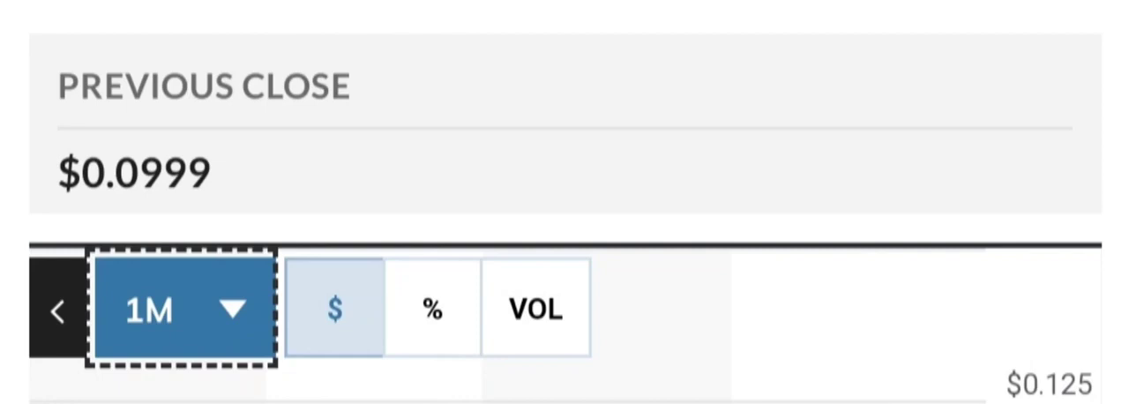
Move the MarketWatch chart period down from one month to three months.
key("Down")
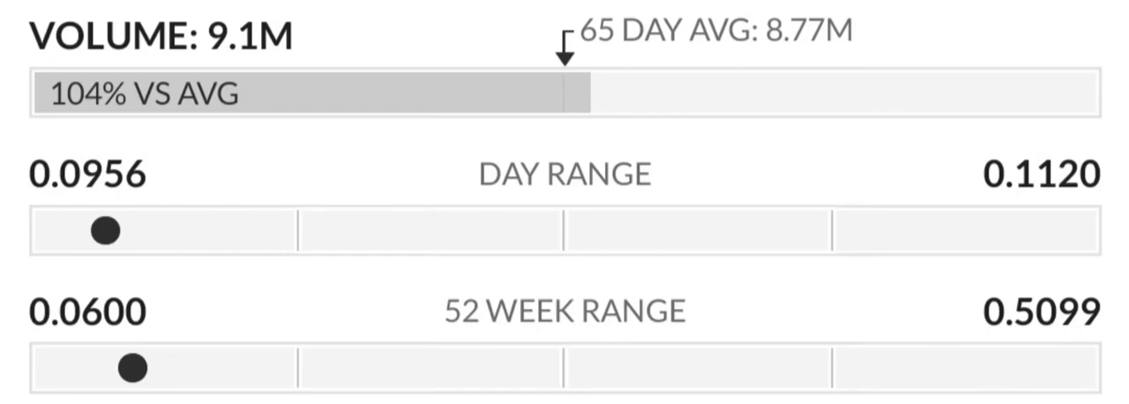
scroll(564, 202, "down", 5)
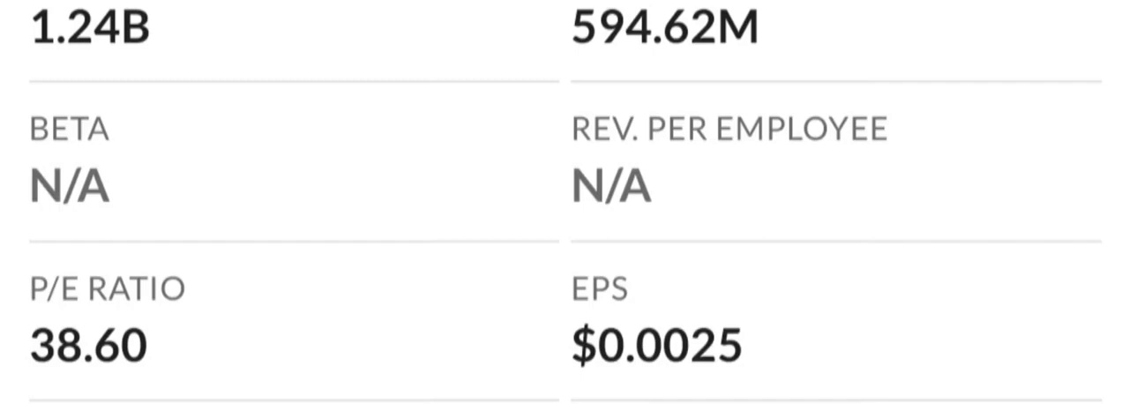
scroll(565, 202, "down", 5)
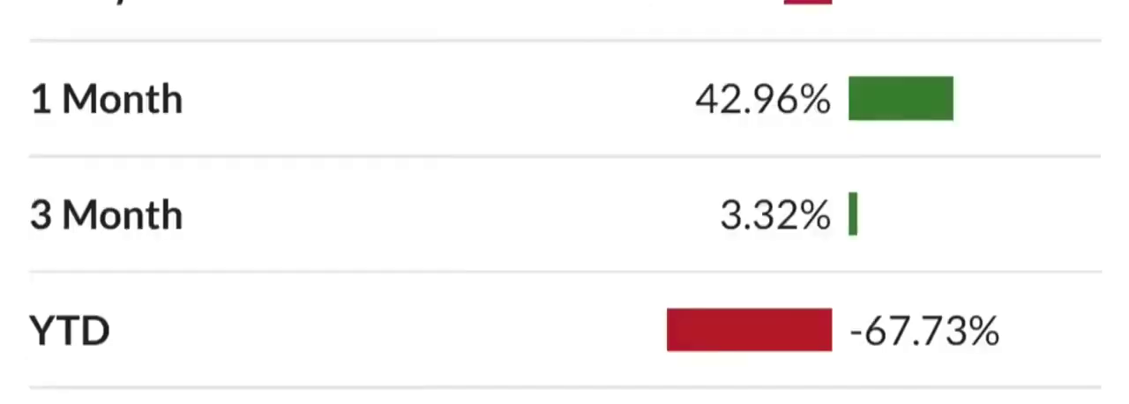